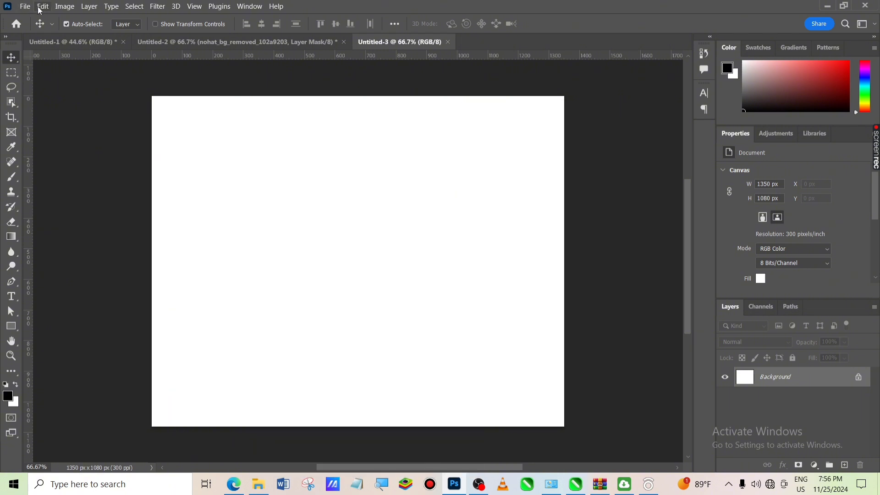
# - Bring the brown textured background image from the DOWNLOAD 01 > BACKGROUNDS folder into the blank canvas
pyautogui.click(259, 485)
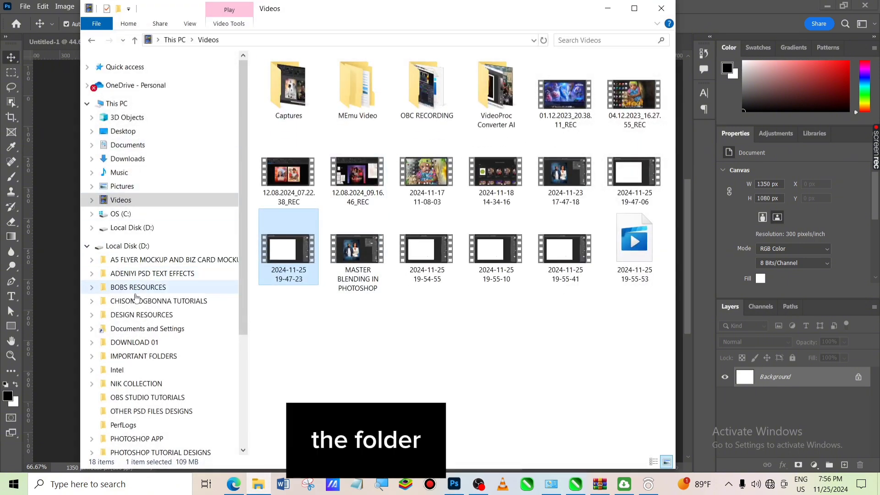
pyautogui.click(164, 343)
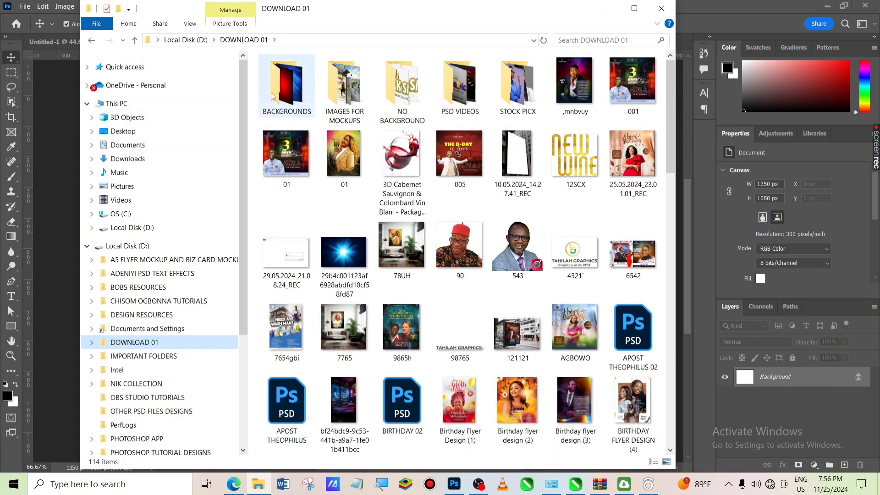
pyautogui.doubleClick(287, 85)
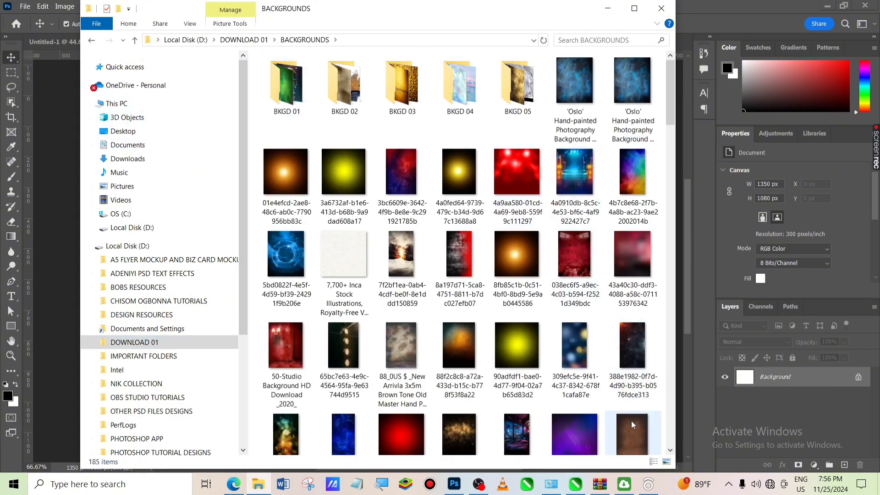
pyautogui.moveTo(631, 420); pyautogui.dragTo(73, 346)
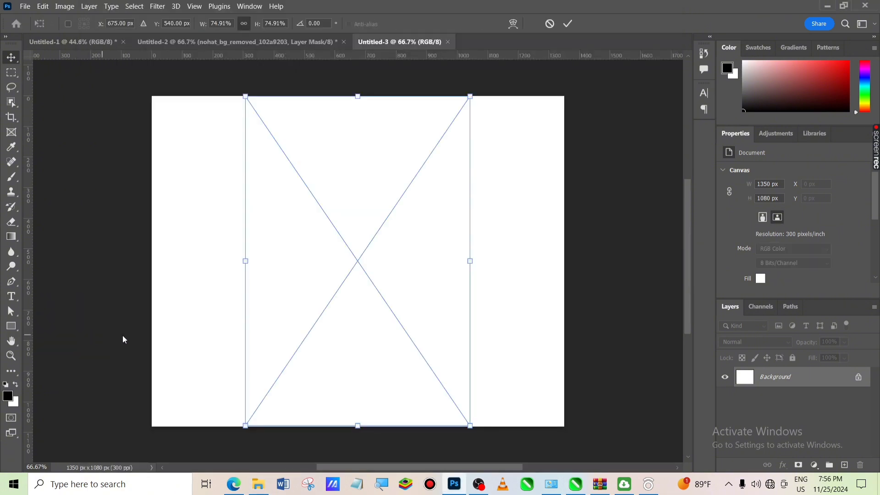
# - Stretch the placed background horizontally so it covers the whole canvas, and commit the placement
pyautogui.moveTo(471, 263); pyautogui.dragTo(592, 261)
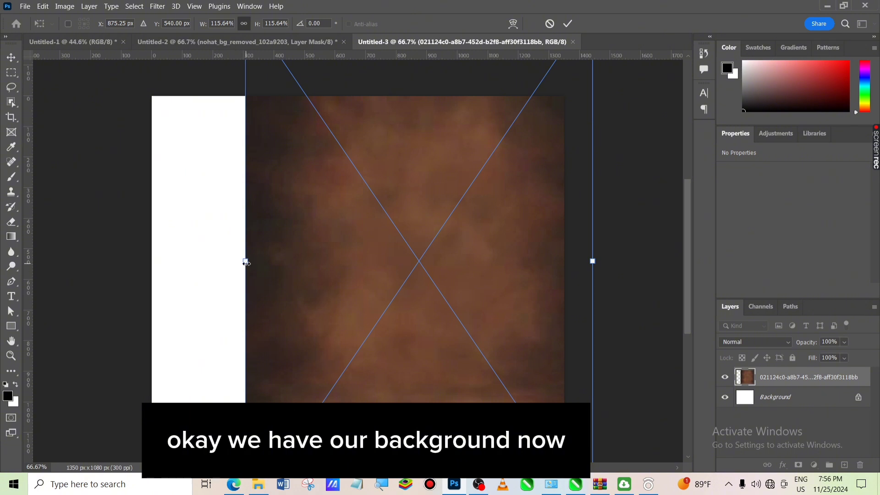
pyautogui.moveTo(243, 261); pyautogui.dragTo(105, 279)
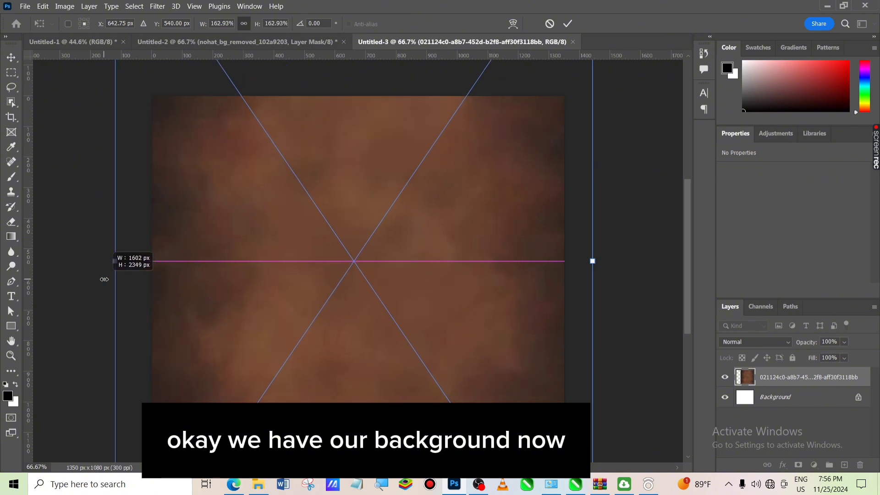
pyautogui.click(567, 23)
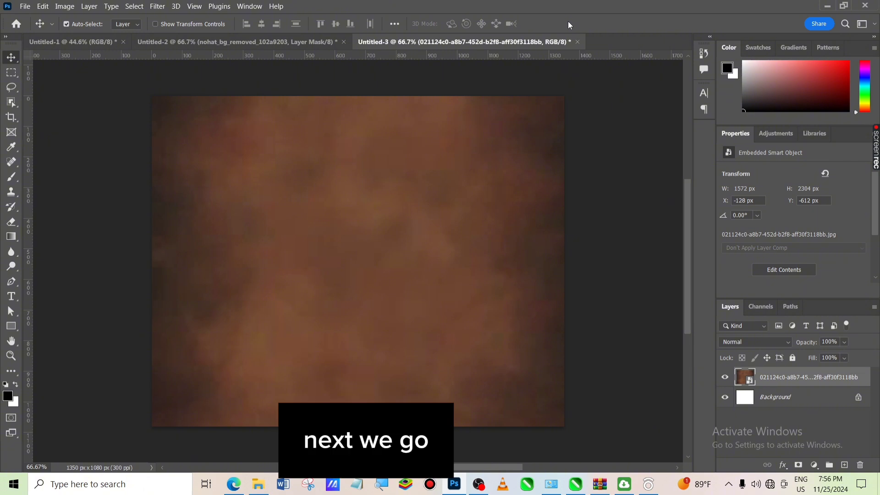
# - Bring the cut-out portrait image nohat_bg_removed_102a9203 from the Downloads folder onto the canvas and commit it
pyautogui.click(258, 484)
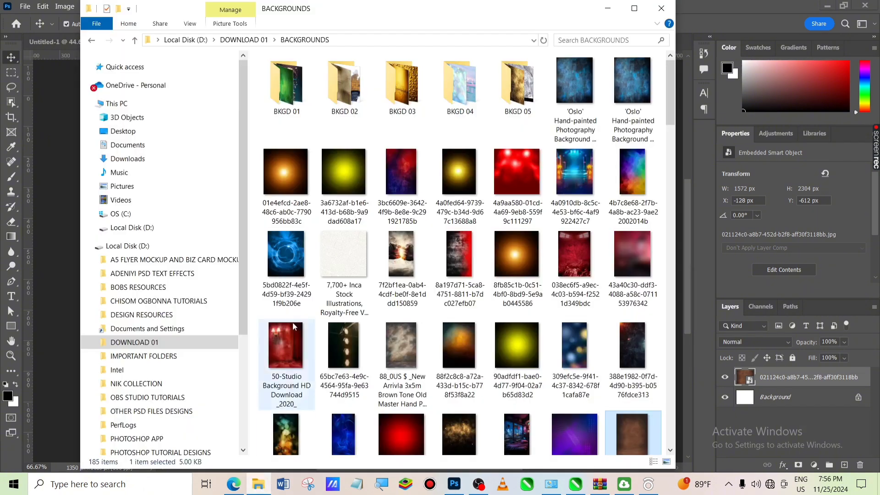
pyautogui.click(146, 159)
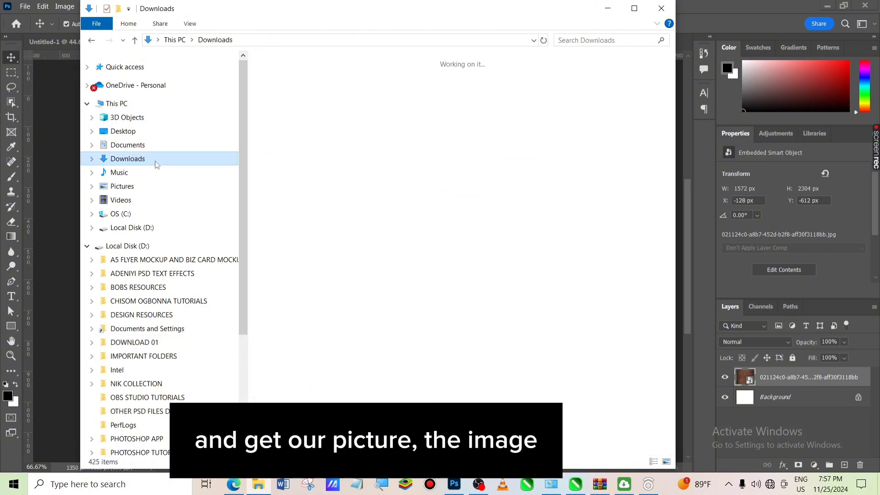
pyautogui.moveTo(550, 243); pyautogui.dragTo(47, 360)
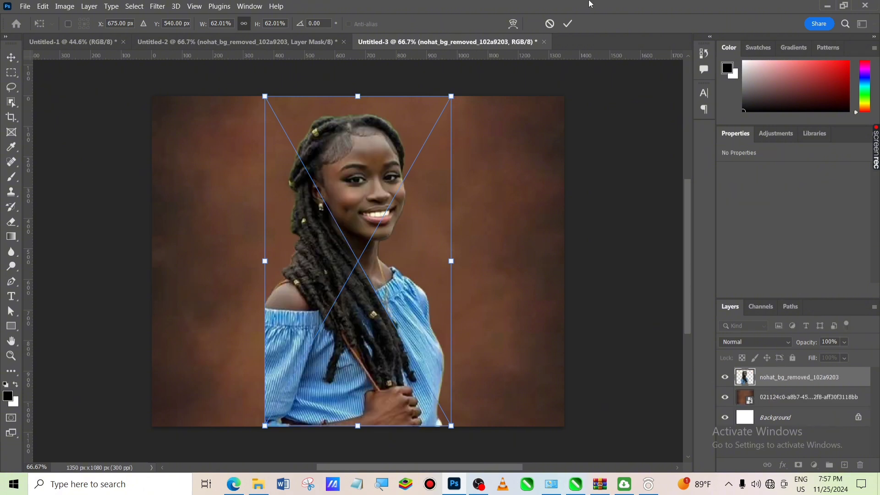
pyautogui.click(569, 24)
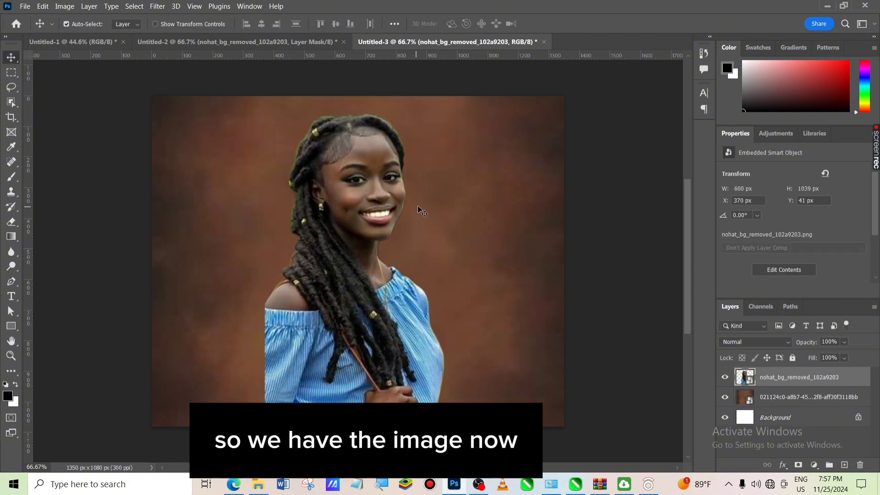
# - Free-transform the portrait down to about 47% and position it near the canvas centre
pyautogui.hotkey('ctrl', 't')
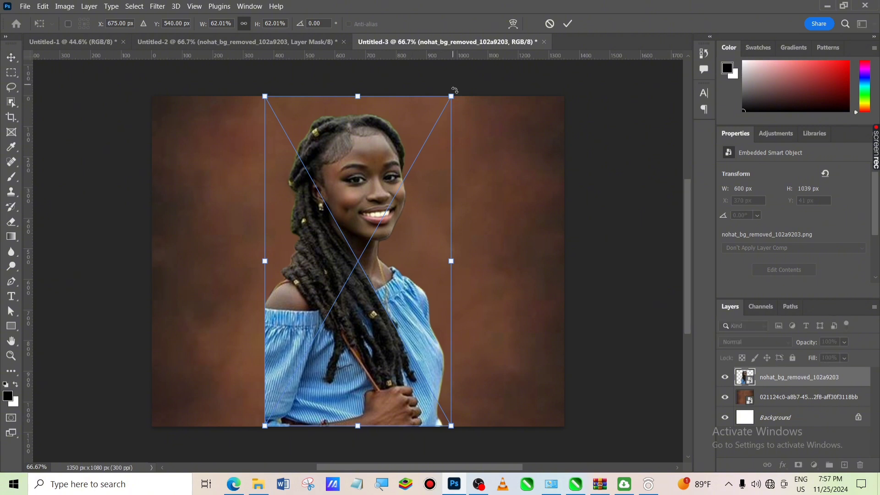
pyautogui.moveTo(451, 97); pyautogui.dragTo(405, 174)
pyautogui.moveTo(343, 277); pyautogui.dragTo(388, 255)
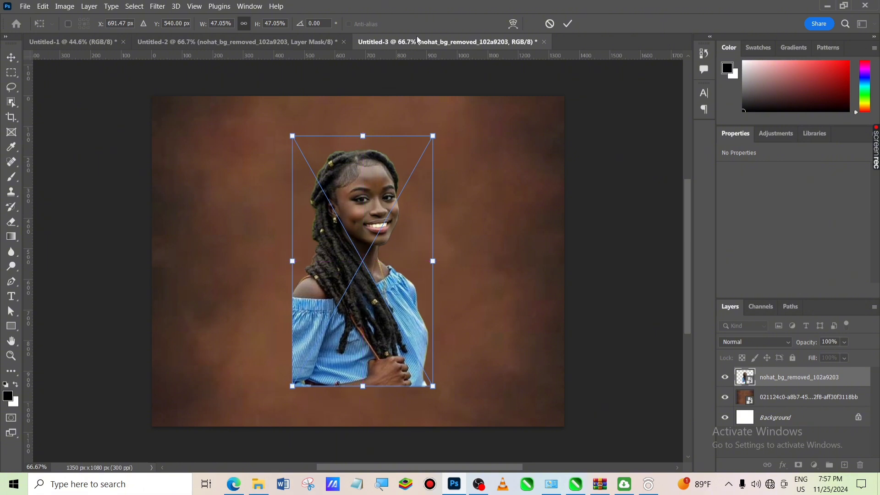
pyautogui.click(569, 24)
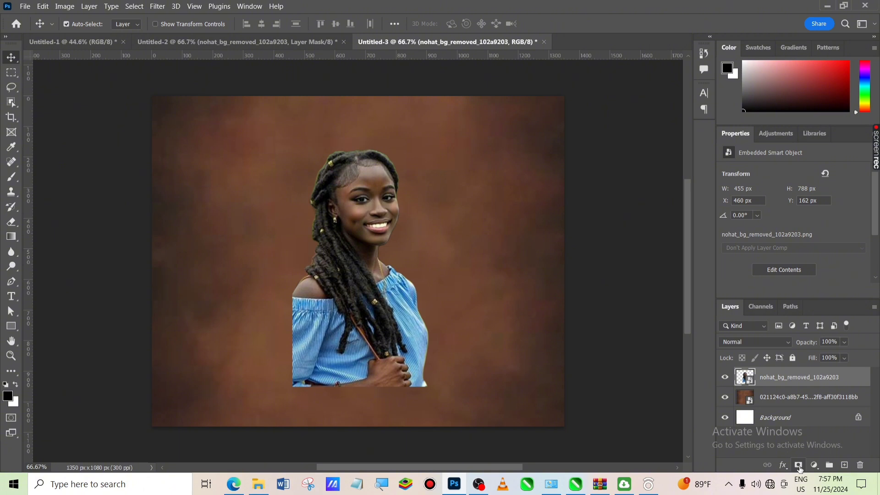
# - Add a layer mask to the portrait and fade its bottom edge with a short vertical gradient
pyautogui.click(798, 466)
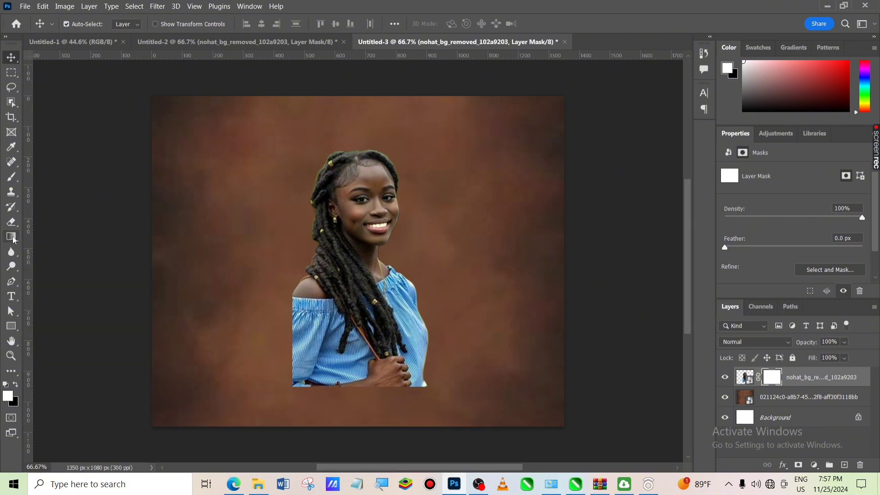
pyautogui.click(12, 237)
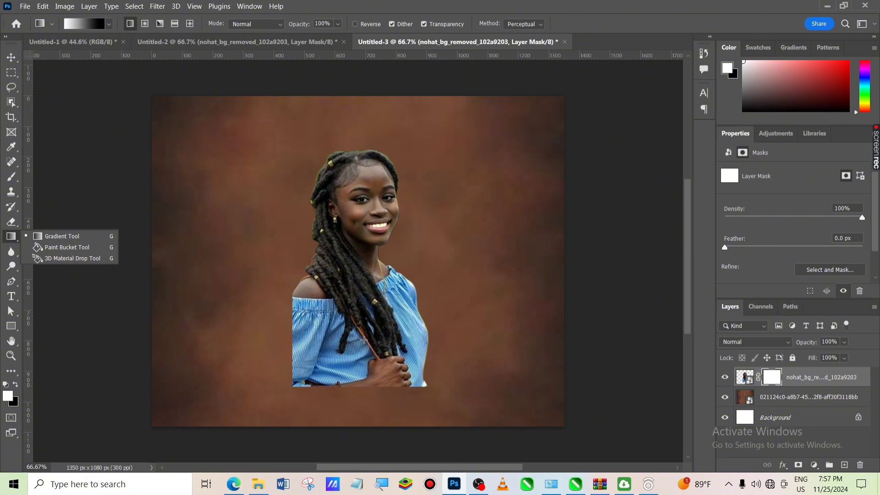
pyautogui.click(364, 339)
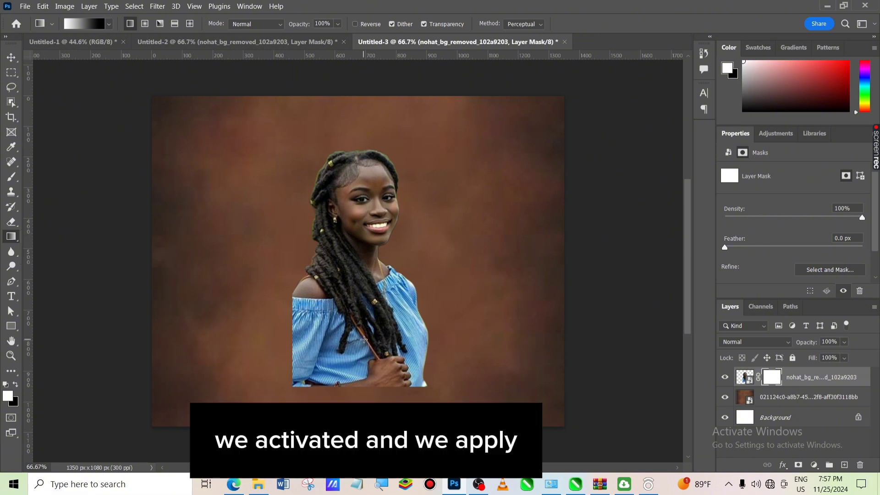
pyautogui.moveTo(364, 340); pyautogui.dragTo(364, 384)
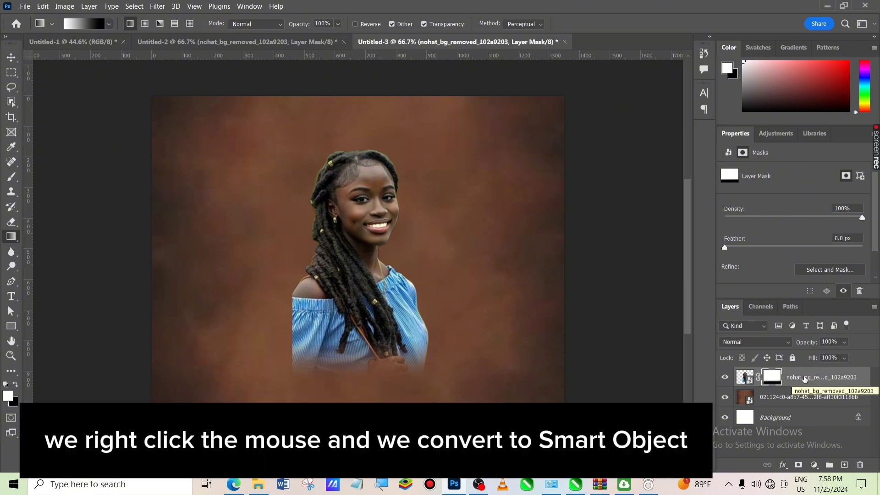
# - Convert the portrait to a smart object, add a new layer mask and fade its left edge with a horizontal gradient
pyautogui.rightClick(804, 377)
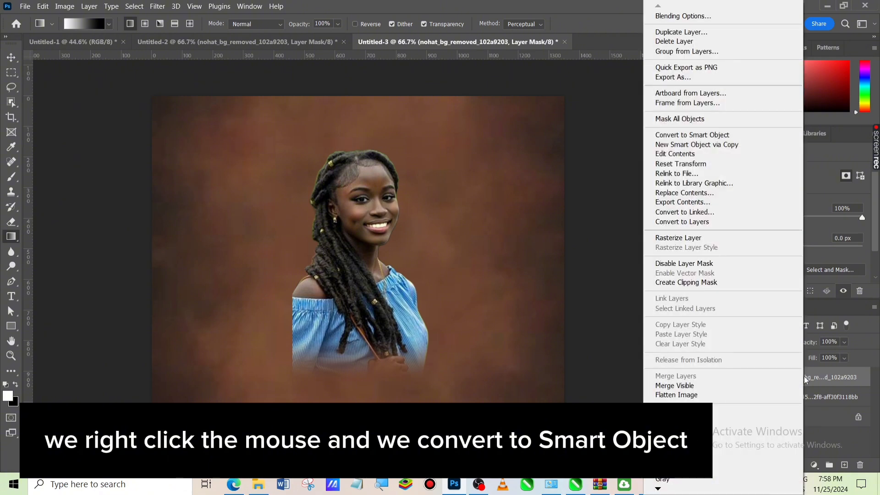
pyautogui.click(687, 136)
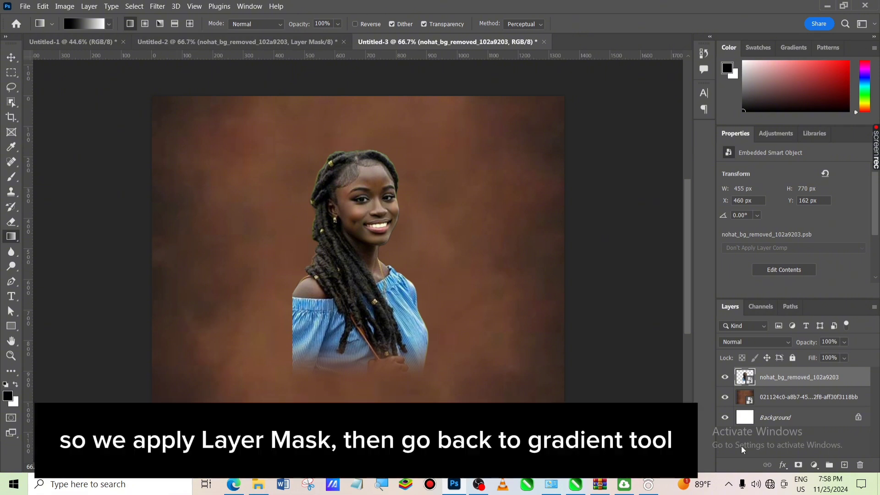
pyautogui.click(798, 466)
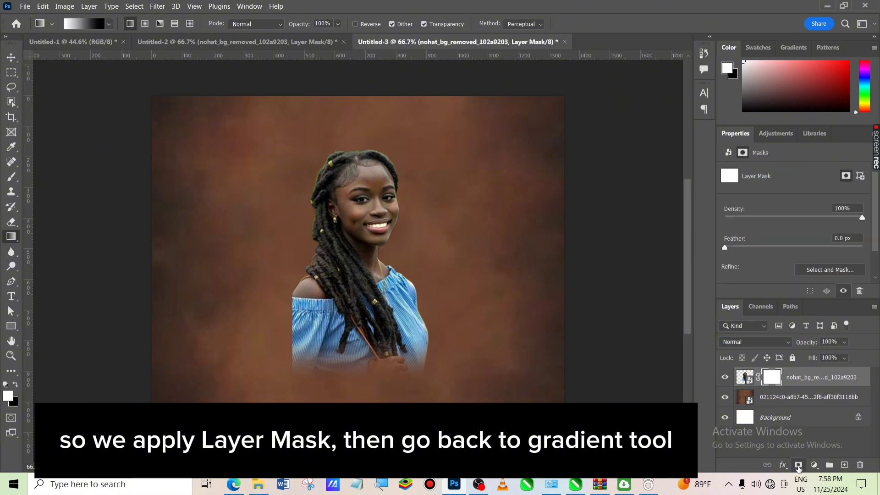
pyautogui.rightClick(12, 236)
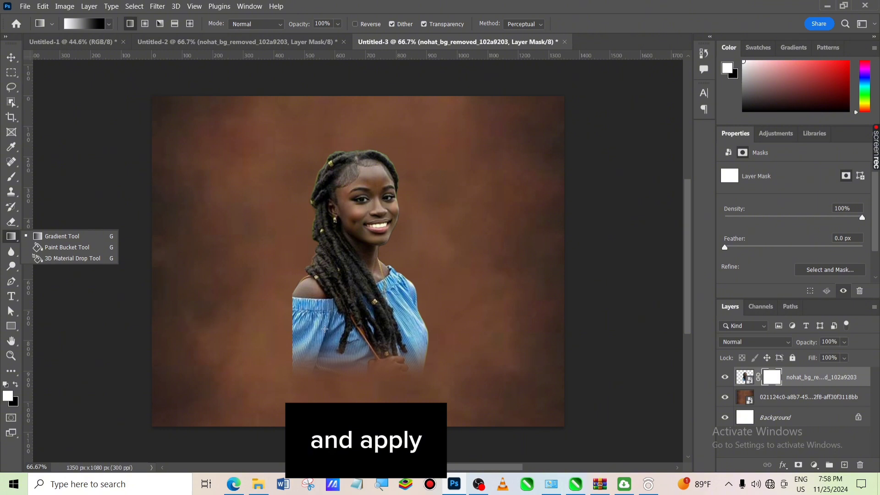
pyautogui.moveTo(320, 332); pyautogui.dragTo(284, 333)
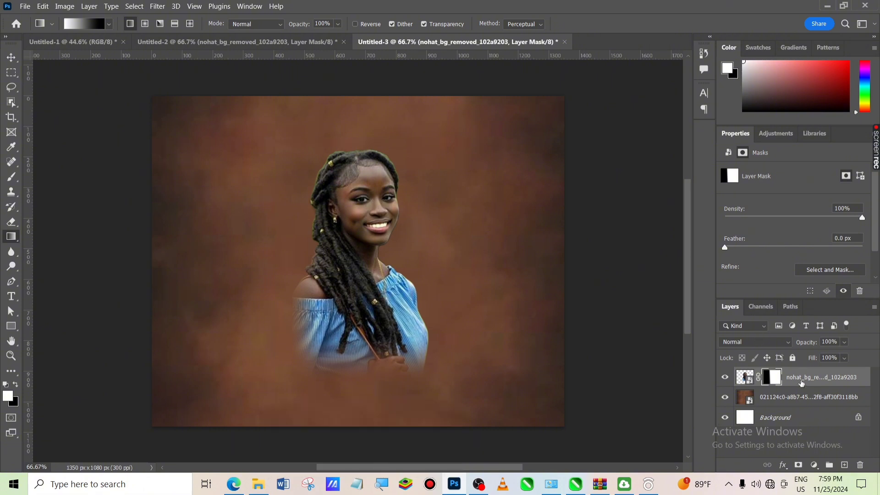
# - Convert the portrait to a smart object again, add a layer mask and fade its lower-left corner with a diagonal gradient
pyautogui.rightClick(805, 382)
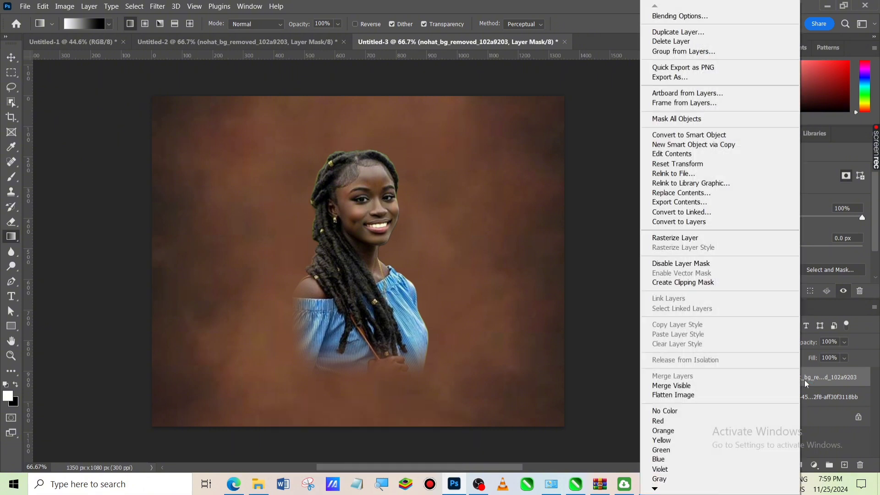
pyautogui.click(700, 136)
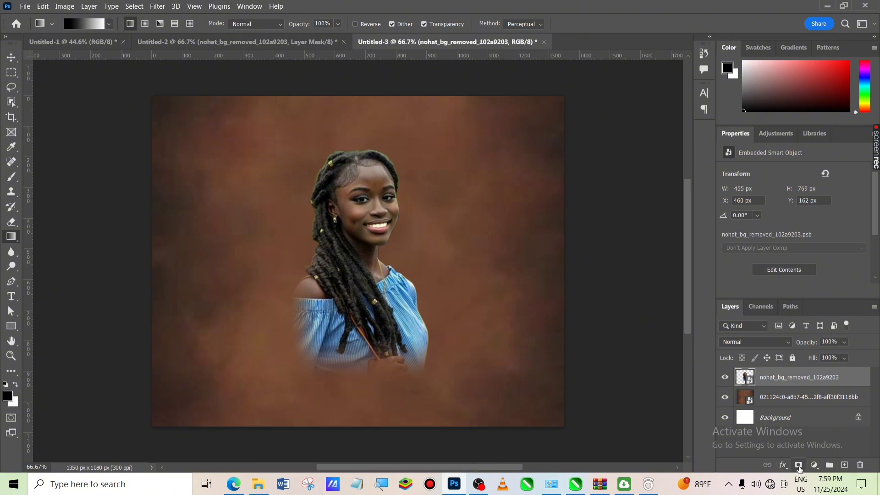
pyautogui.click(798, 465)
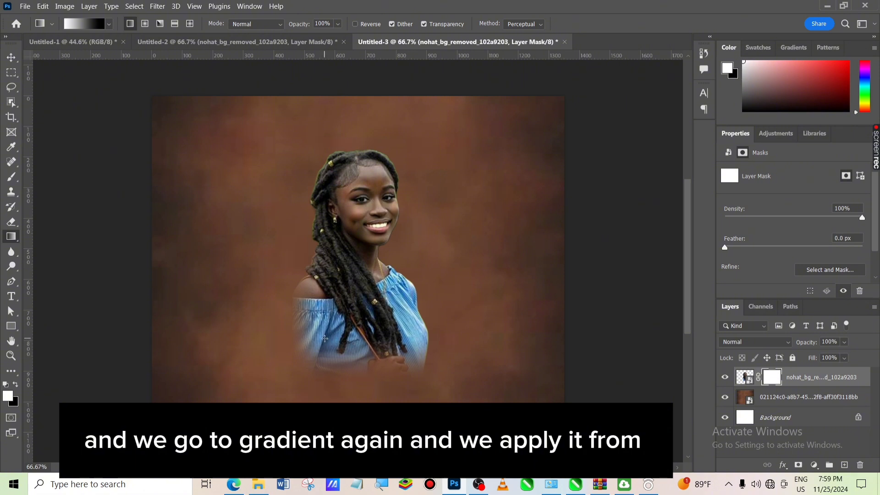
pyautogui.moveTo(324, 335); pyautogui.dragTo(304, 362)
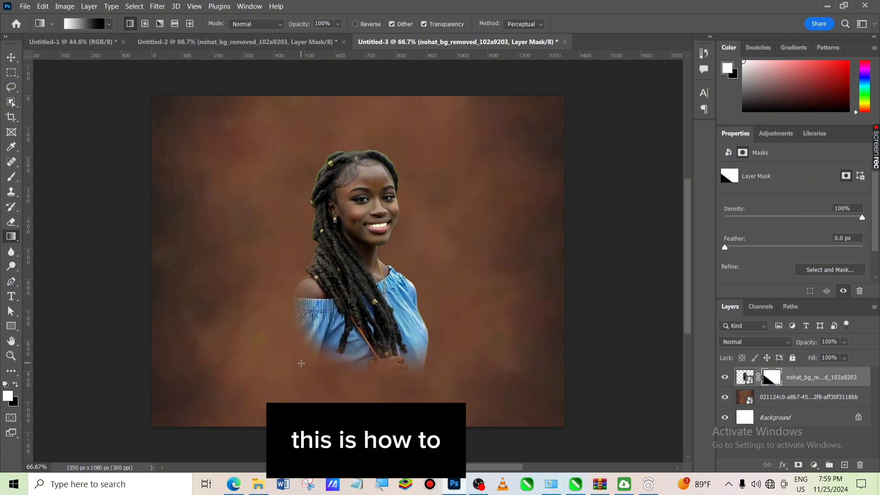
# - Switch to the Move tool and shift the portrait slightly to the left
pyautogui.click(10, 58)
pyautogui.moveTo(367, 316)
pyautogui.mouseDown()
pyautogui.moveTo(379, 305)
pyautogui.moveTo(251, 325)
pyautogui.moveTo(282, 348)
pyautogui.moveTo(499, 370)
pyautogui.moveTo(358, 213)
pyautogui.moveTo(352, 330)
pyautogui.moveTo(335, 354)
pyautogui.moveTo(338, 282)
pyautogui.moveTo(302, 325)
pyautogui.moveTo(419, 331)
pyautogui.moveTo(337, 300)
pyautogui.moveTo(374, 306)
pyautogui.moveTo(330, 311)
pyautogui.moveTo(378, 306)
pyautogui.moveTo(395, 327)
pyautogui.moveTo(336, 314)
pyautogui.moveTo(402, 317)
pyautogui.moveTo(394, 283)
pyautogui.moveTo(372, 318)
pyautogui.moveTo(333, 323)
pyautogui.moveTo(409, 321)
pyautogui.moveTo(362, 321)
pyautogui.moveTo(383, 319)
pyautogui.moveTo(377, 306)
pyautogui.moveTo(359, 317)
pyautogui.mouseUp()
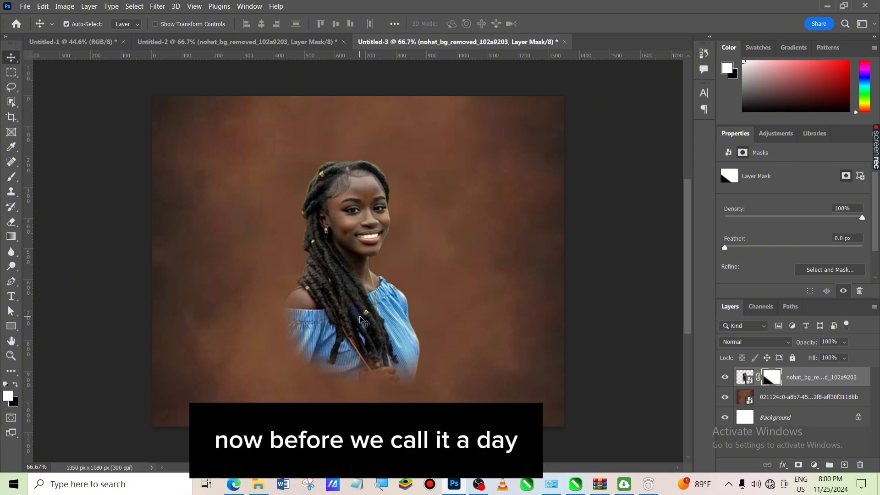